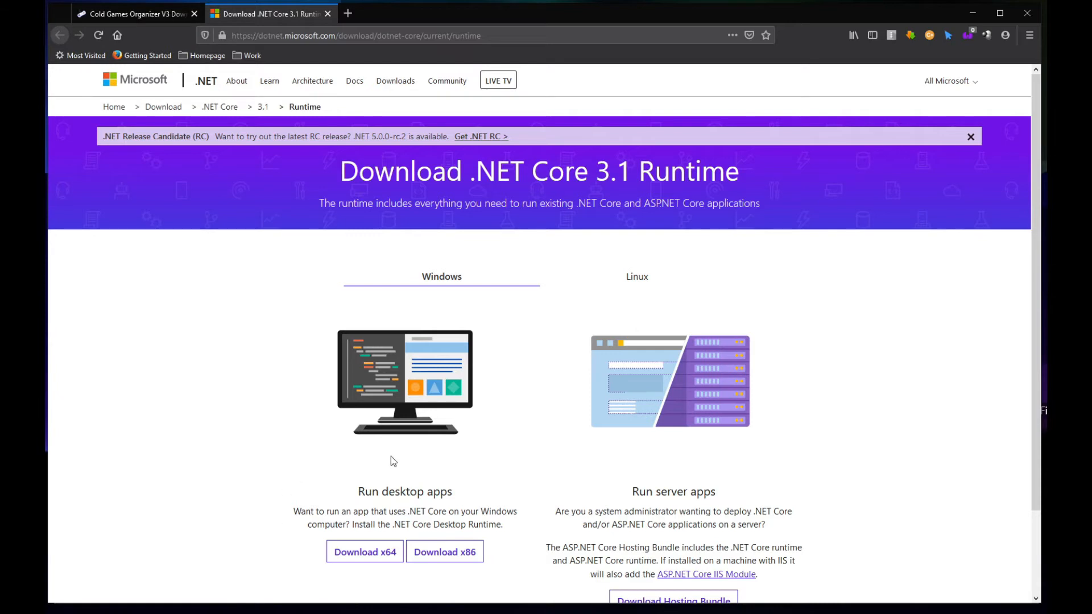
# Start downloading the x64 Windows installer of the .NET Core 3.1 Desktop Runtime.
pyautogui.click(387, 559)
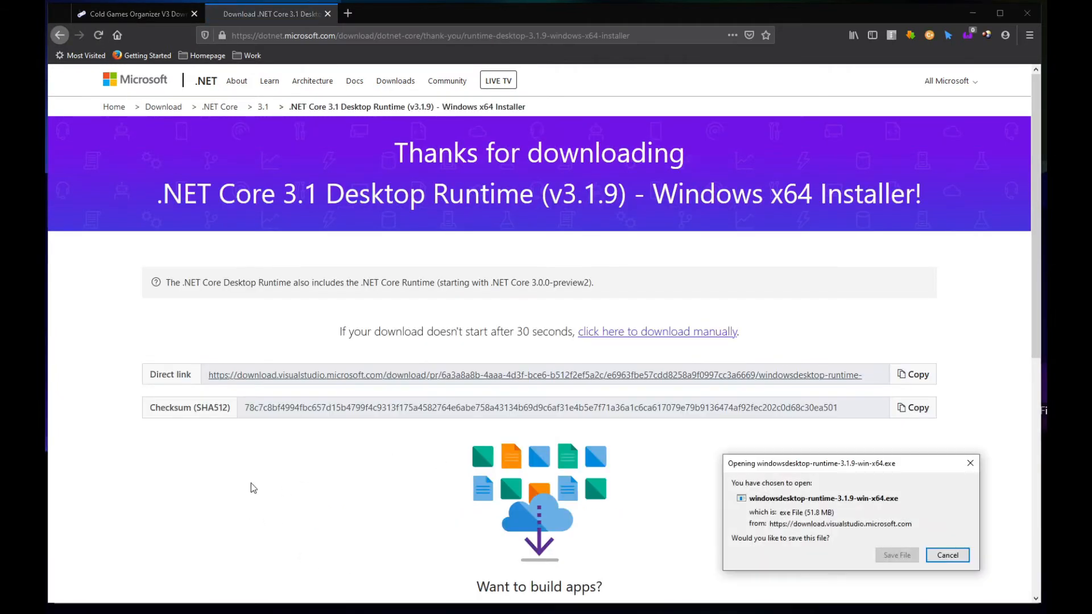
pyautogui.moveTo(779, 462); pyautogui.dragTo(392, 295)
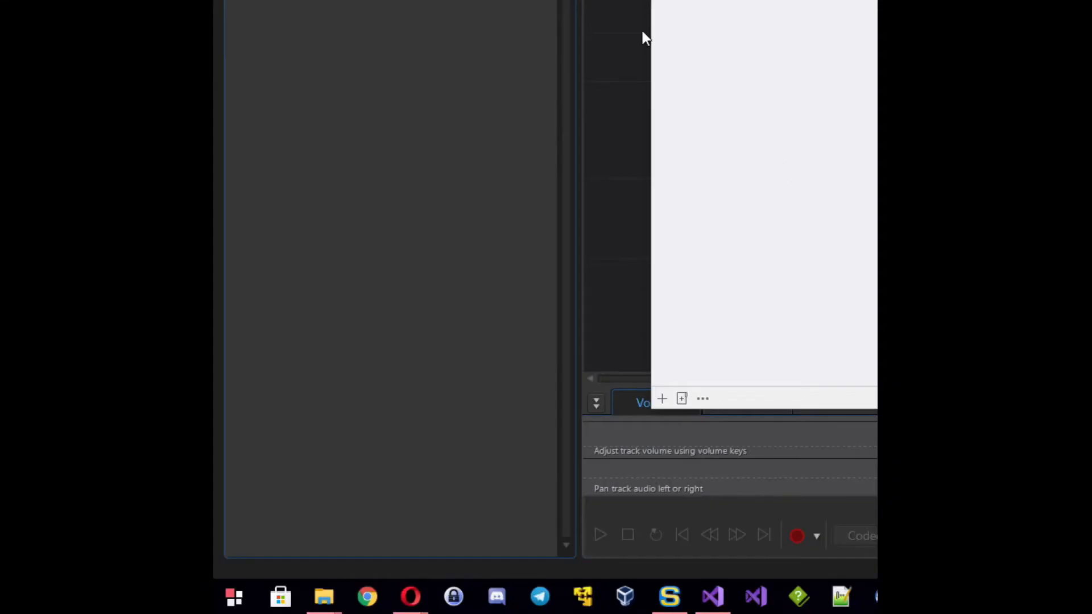
# Switch to Cold Games Organizer V3 by launching it from the installed programs.
pyautogui.press('super')
pyautogui.click(275, 519)
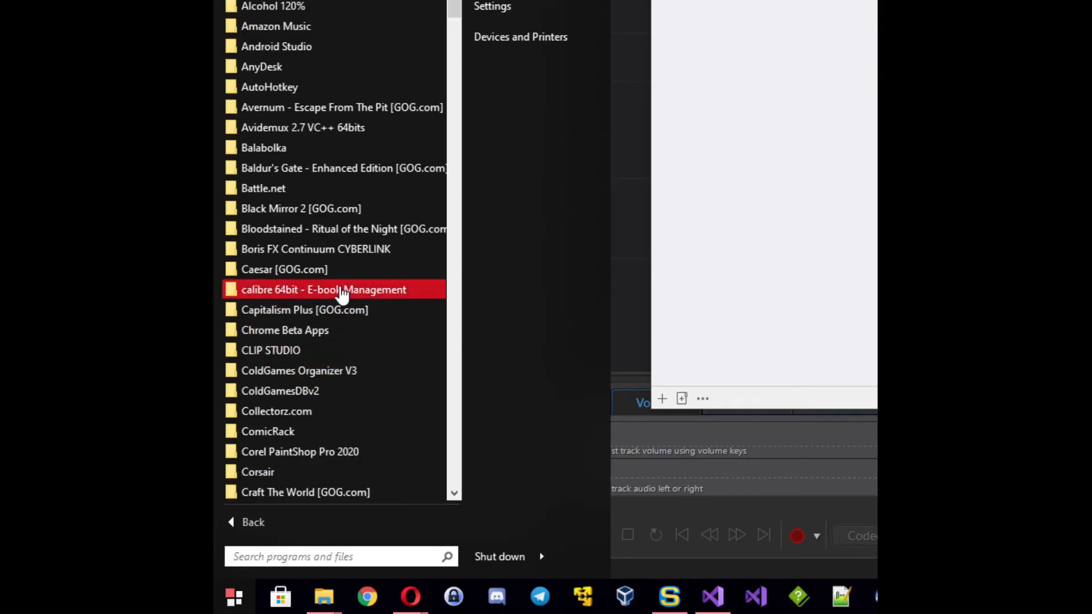
pyautogui.click(364, 374)
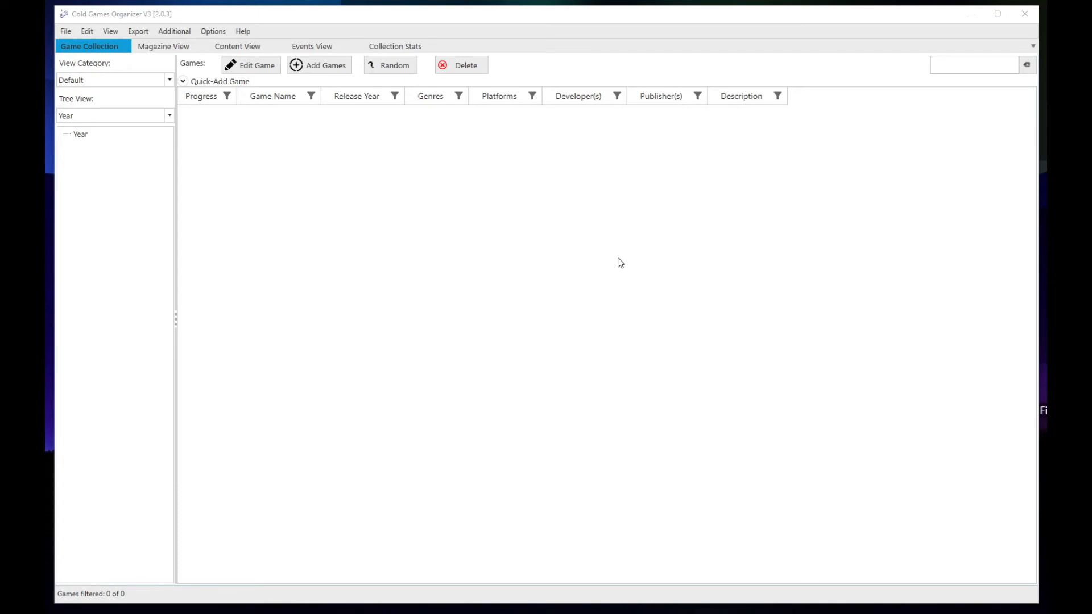
# Put Age of Empires, Starcraft and Warcraft 3 on the list of games to add.
pyautogui.click(322, 66)
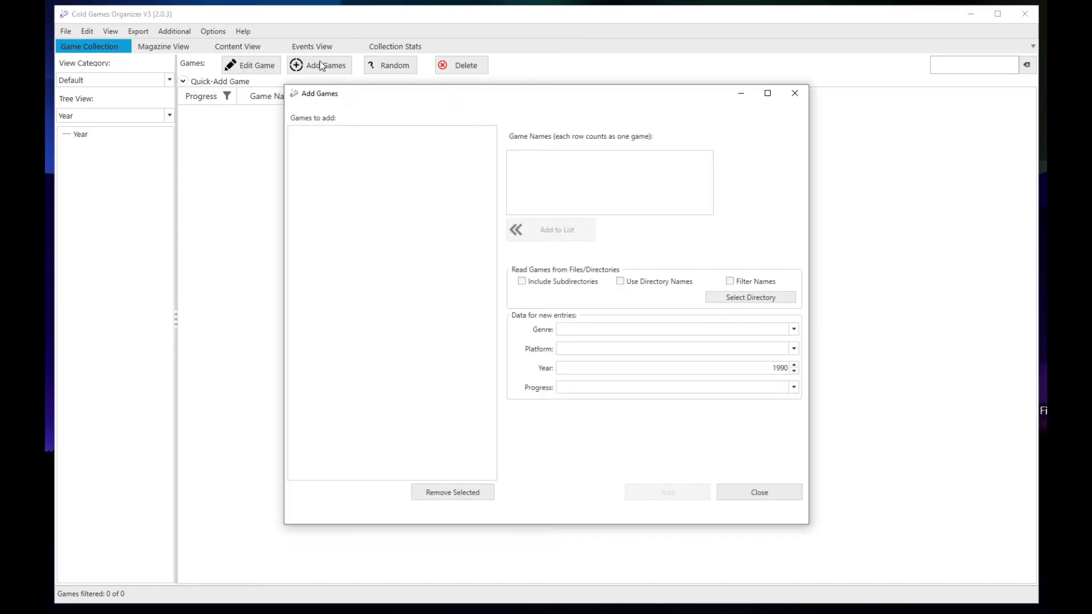
pyautogui.click(575, 160)
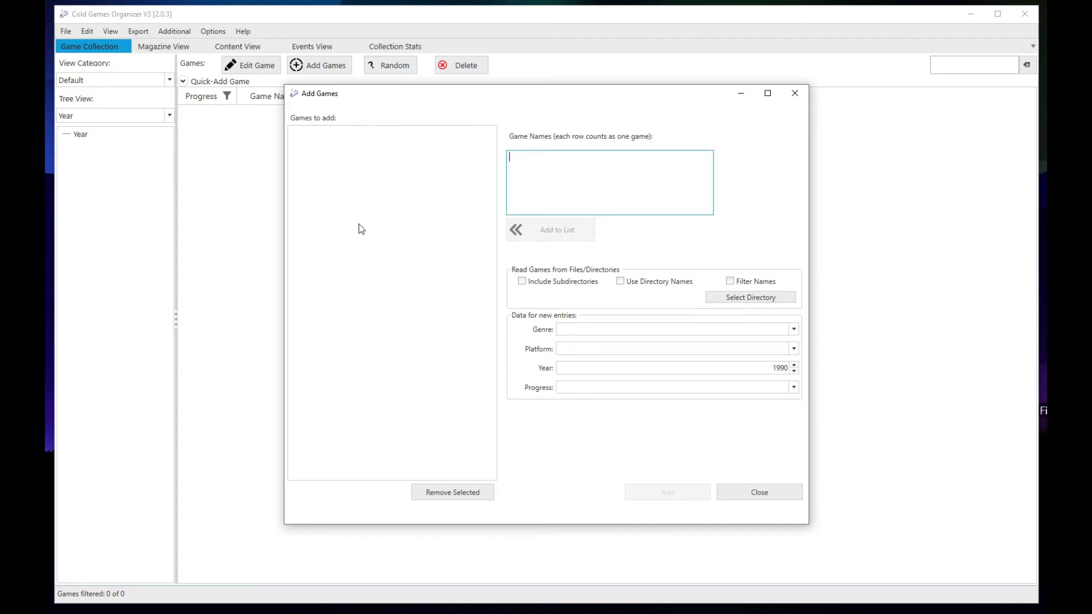
pyautogui.write('Age of ')
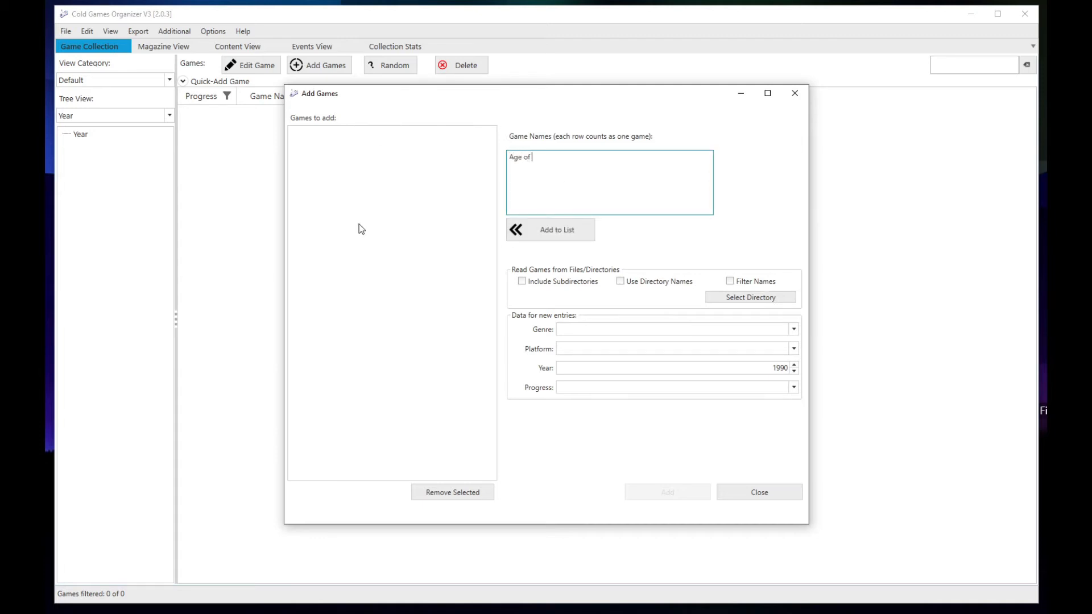
pyautogui.write('Empires')
pyautogui.press('Return')
pyautogui.write('Starcraft ')
pyautogui.write('Warcra')
pyautogui.write('ft 3')
pyautogui.click(526, 236)
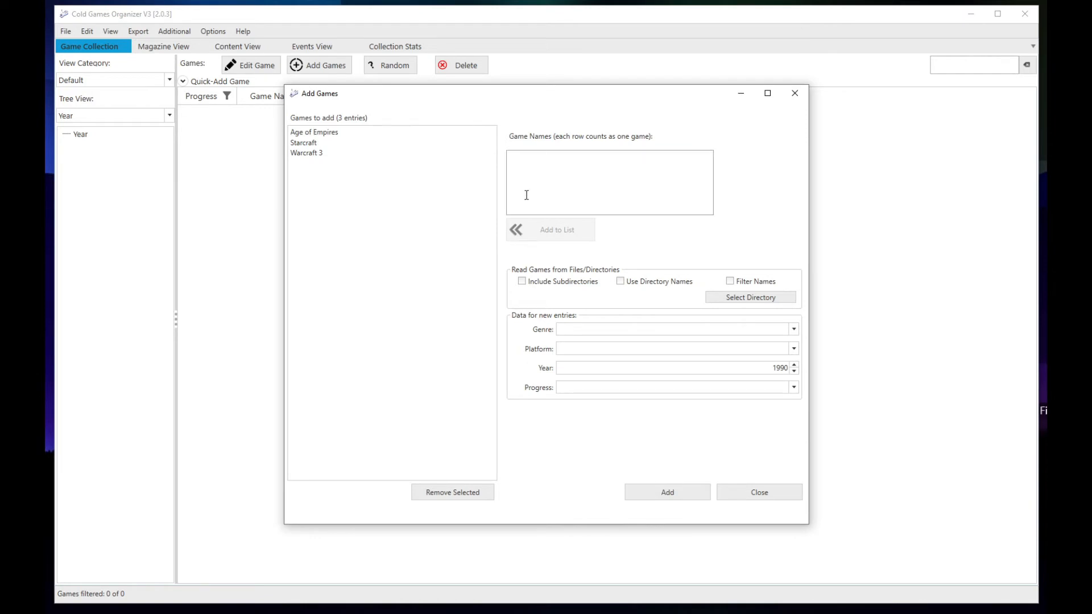
# Set the new entries' genre to RTS, platform to PC and year to 0.
pyautogui.click(619, 335)
pyautogui.click(619, 335)
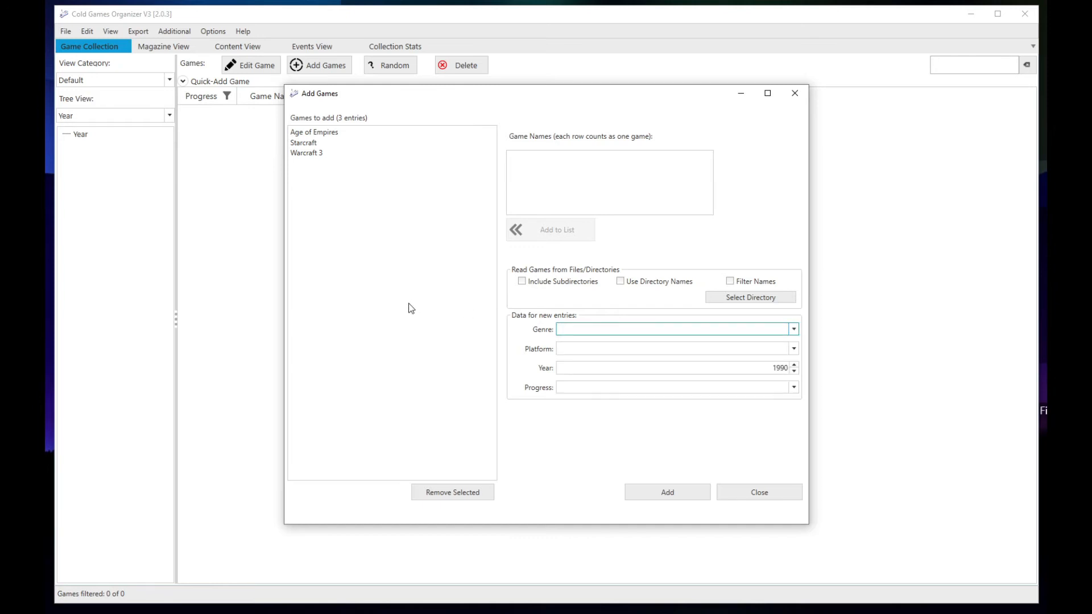
pyautogui.write('RTS')
pyautogui.press('Tab')
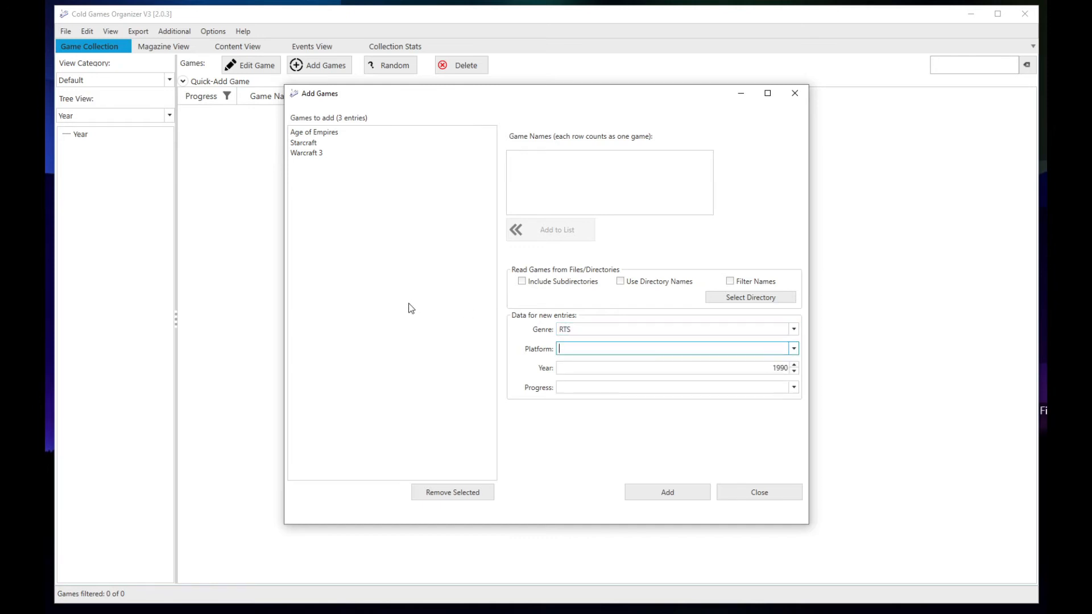
pyautogui.write('PC')
pyautogui.press('Tab')
pyautogui.press('BackSpace')
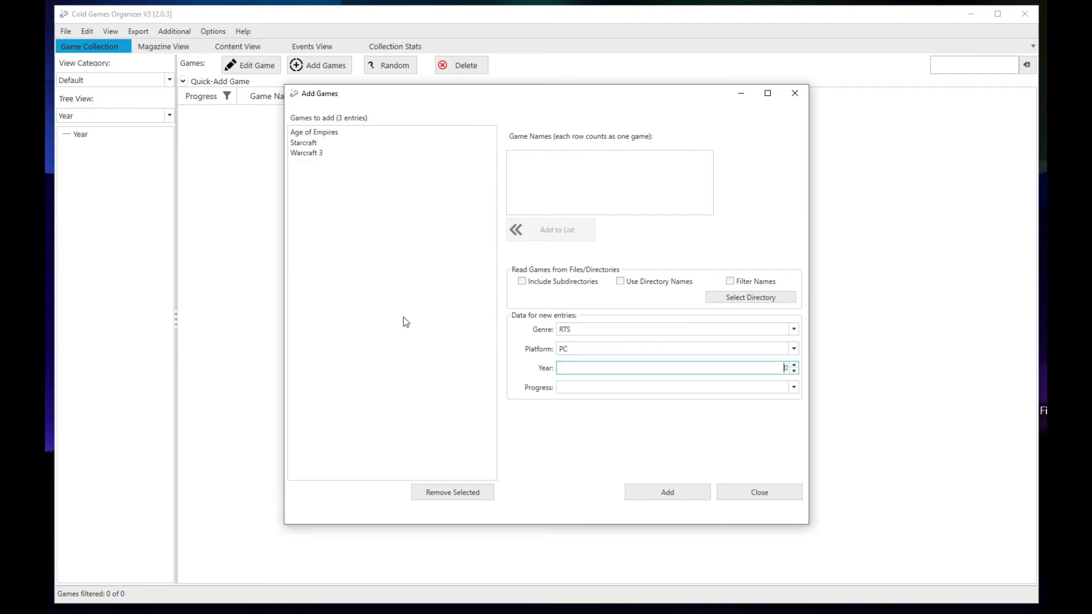
# Set the new entries' progress to Unplayed and add the listed games to the collection.
pyautogui.click(611, 388)
pyautogui.click(599, 432)
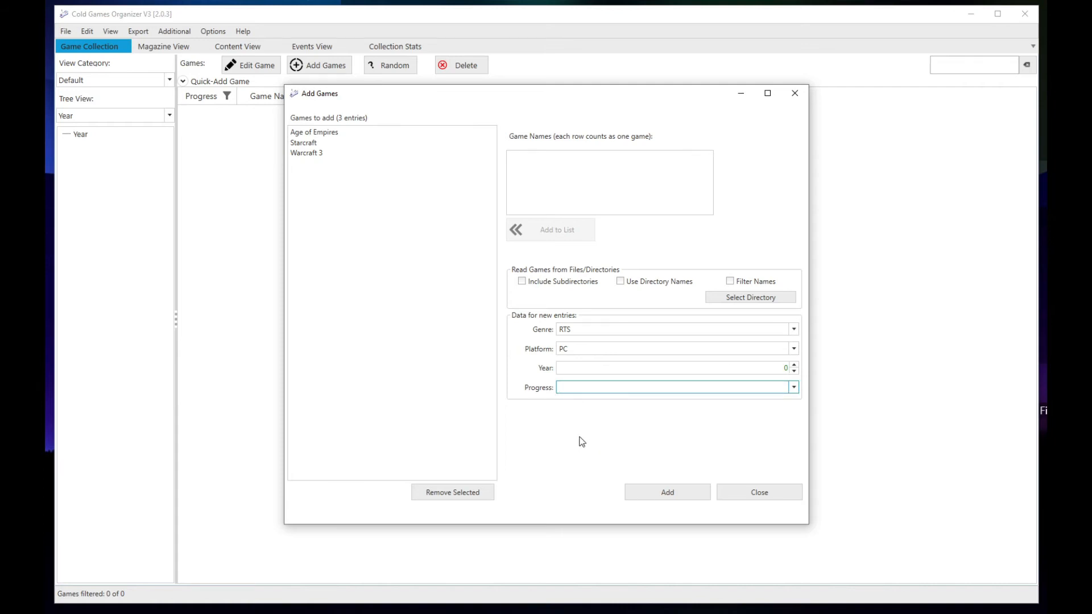
pyautogui.write('Unplayed')
pyautogui.click(666, 491)
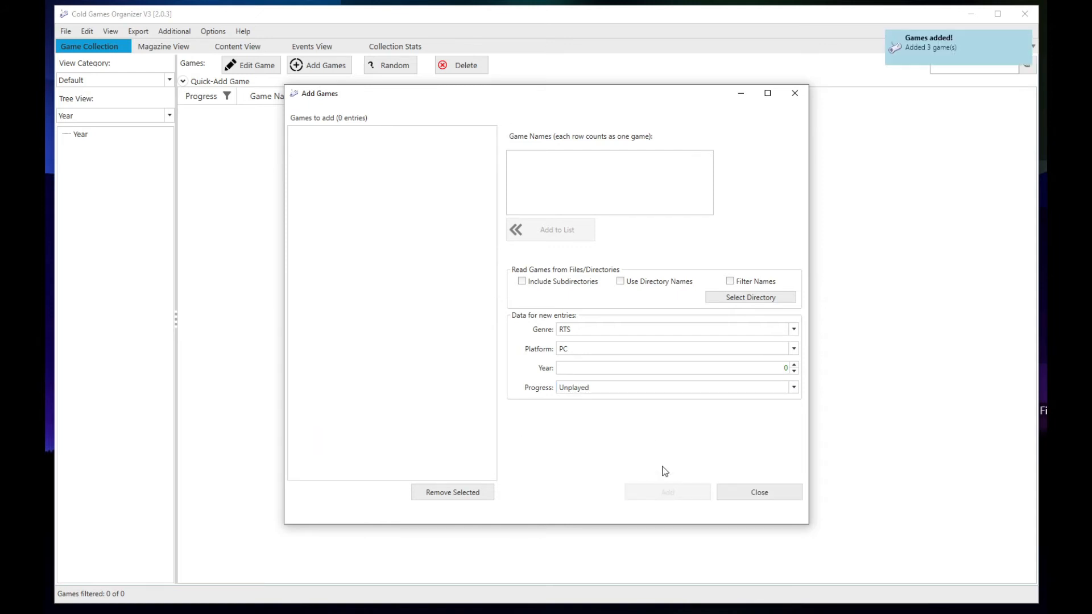
pyautogui.click(756, 493)
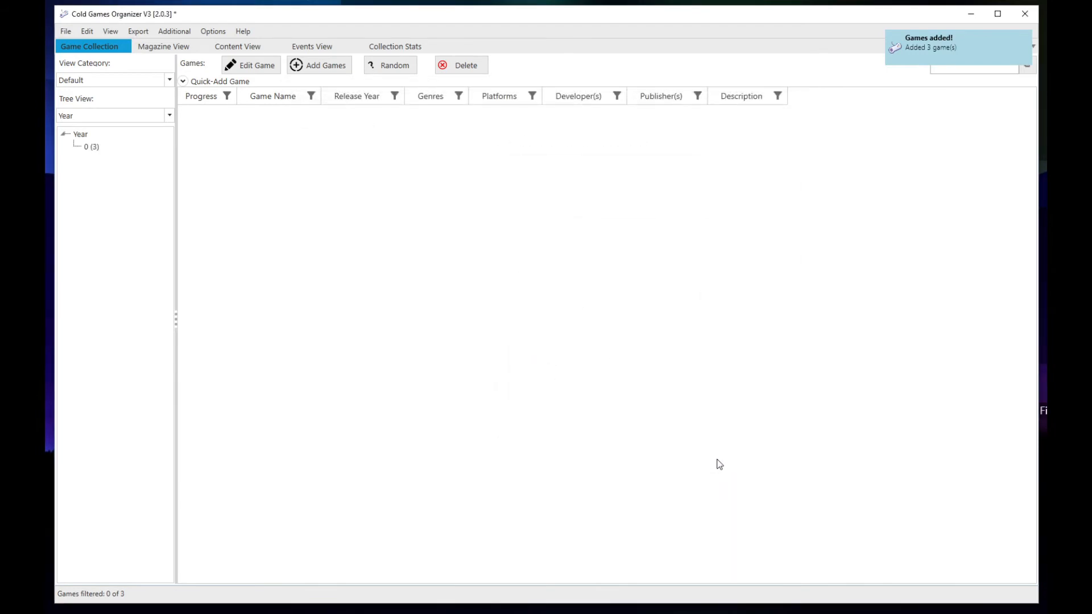
# Show the games filed under year 0 and quick-add the game Tales of Berseria.
pyautogui.click(91, 147)
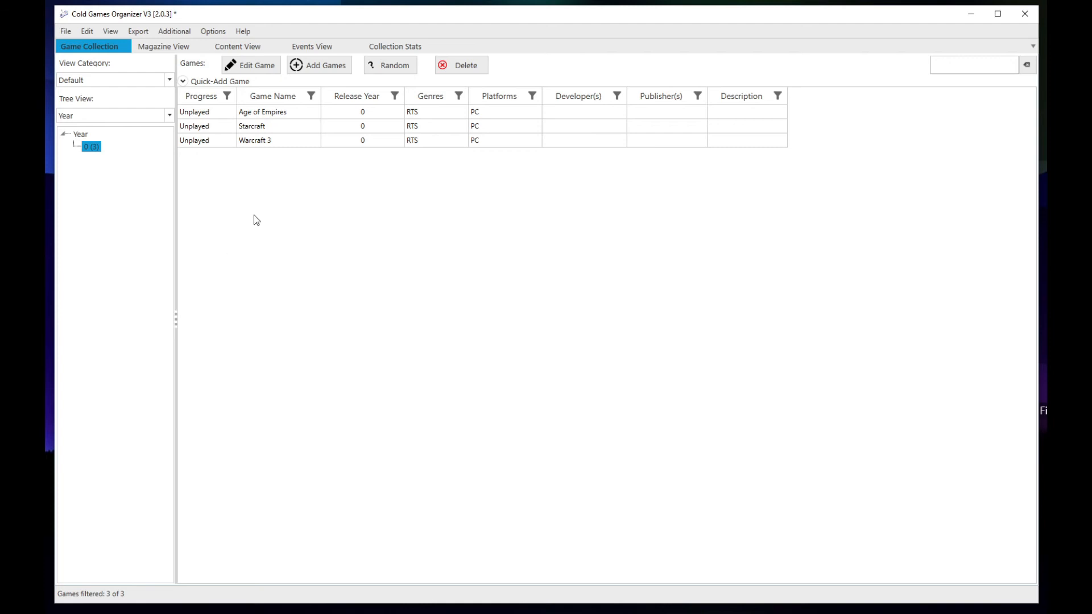
pyautogui.click(218, 114)
pyautogui.hotkey('ctrl', 'q')
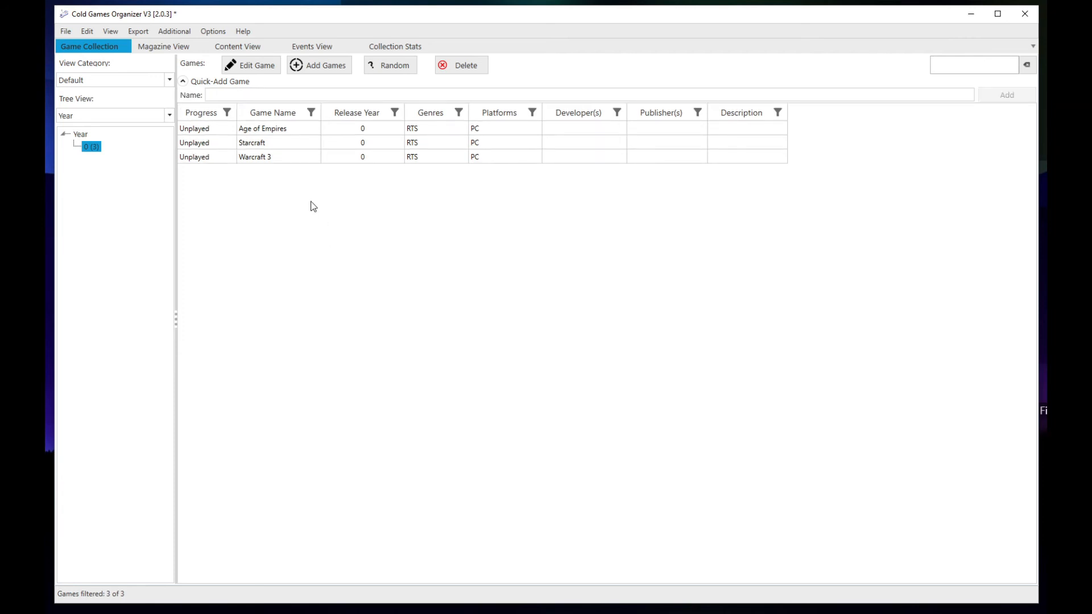
pyautogui.click(241, 91)
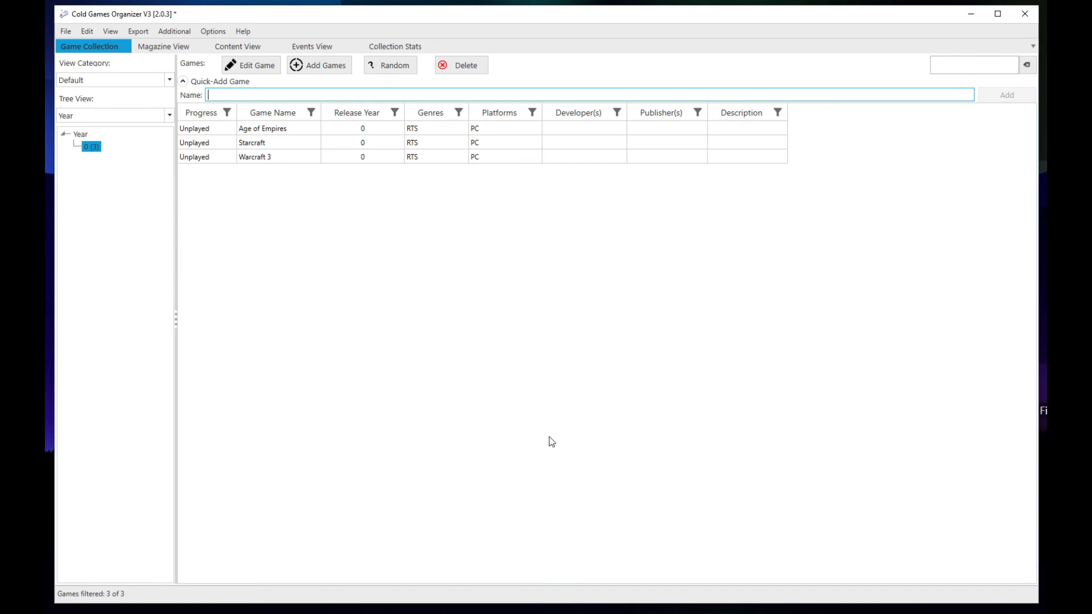
pyautogui.write('Tales of Berseria')
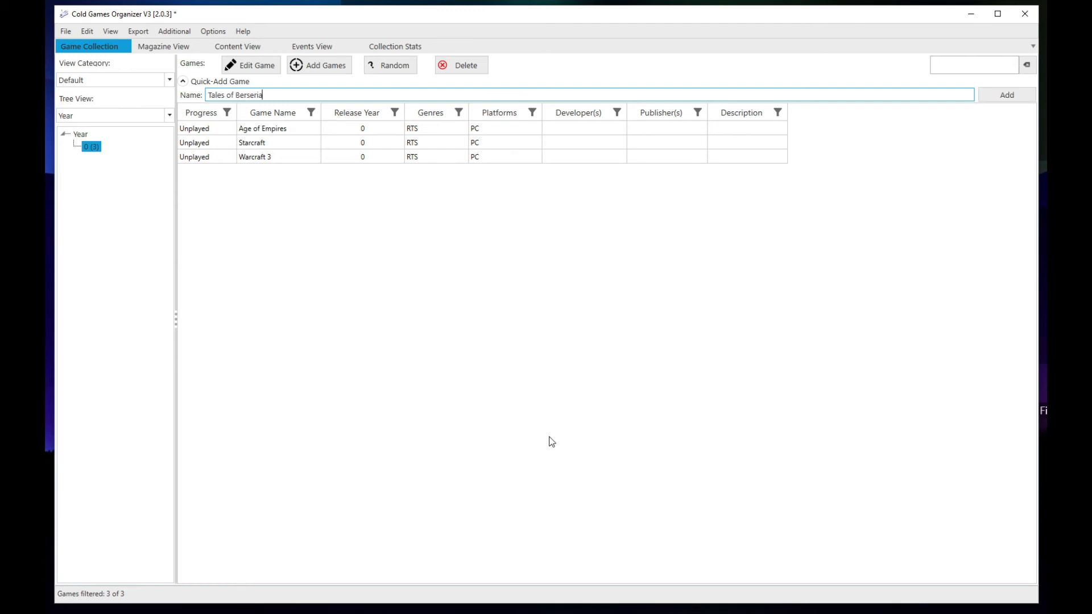
pyautogui.press('Return')
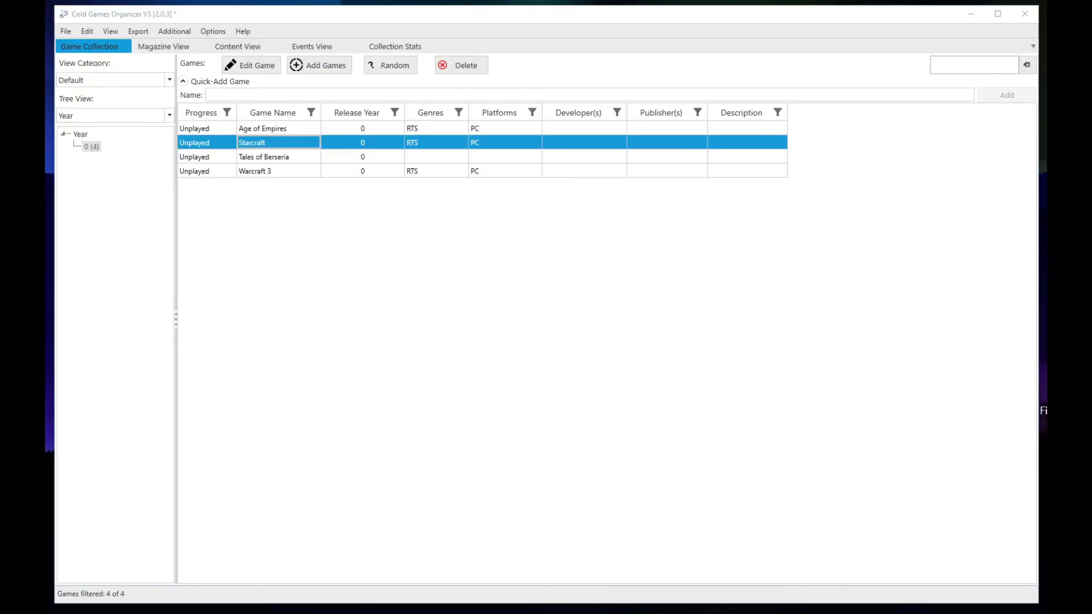
# Edit the Starcraft entry, setting its progress to In Progress and its year to 2010.
pyautogui.click(266, 68)
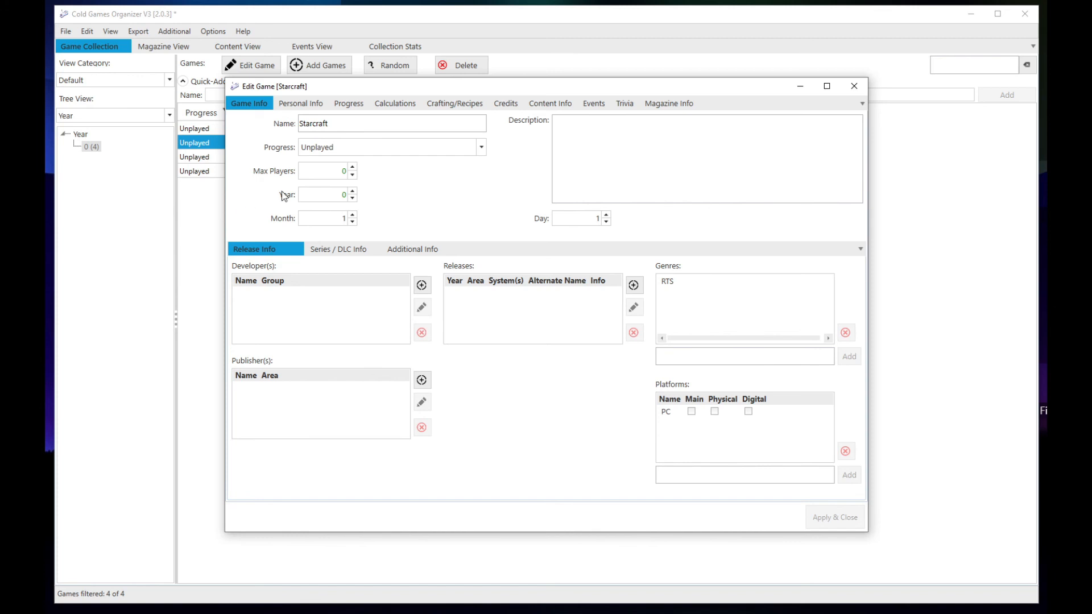
pyautogui.click(481, 148)
pyautogui.click(482, 152)
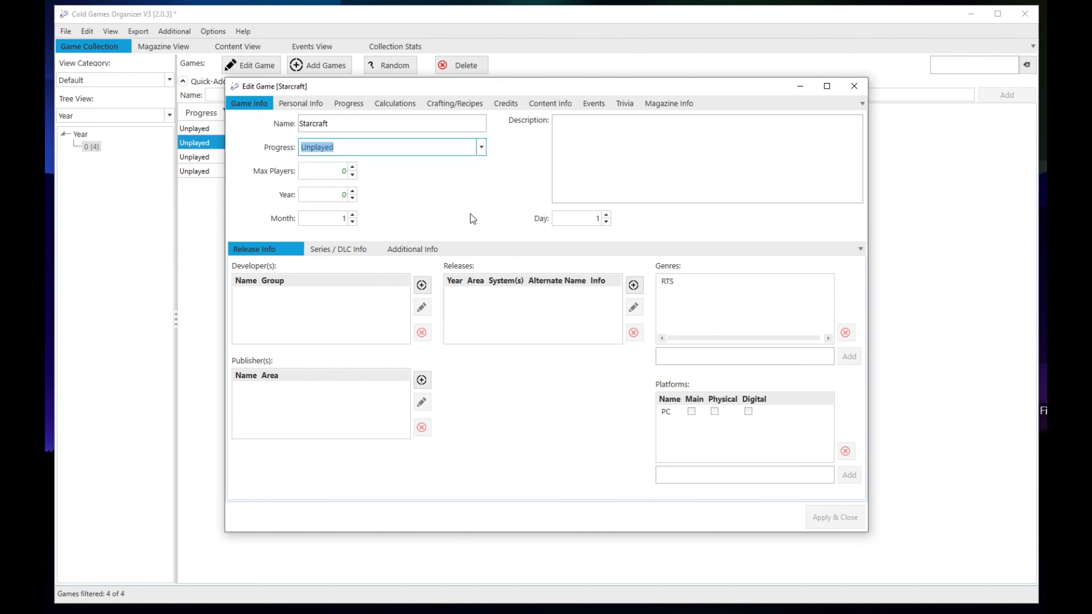
pyautogui.write('In Progress')
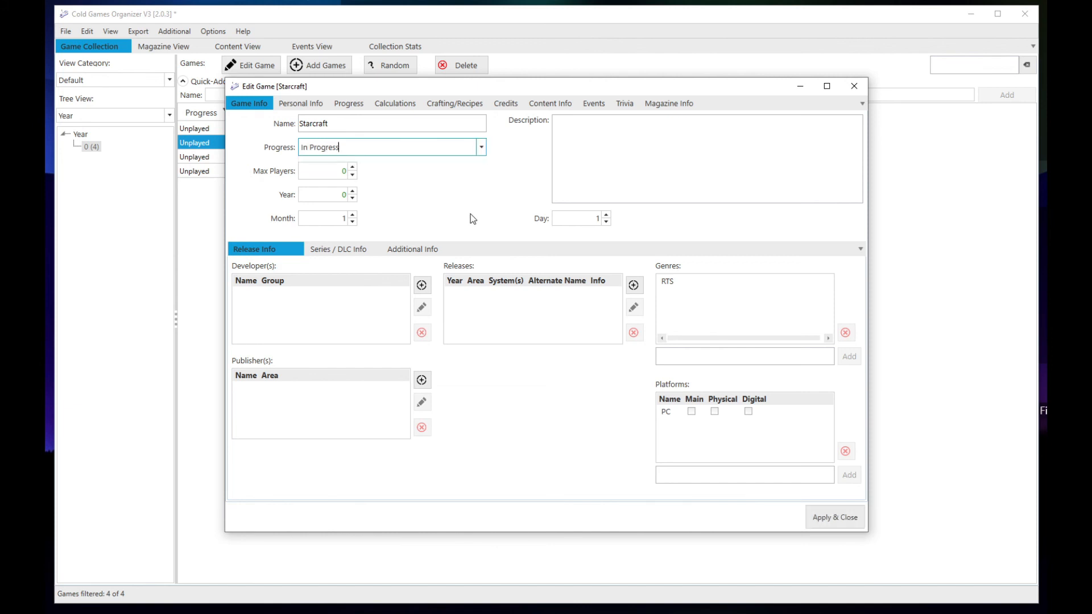
pyautogui.press('Tab')
pyautogui.press('Tab')
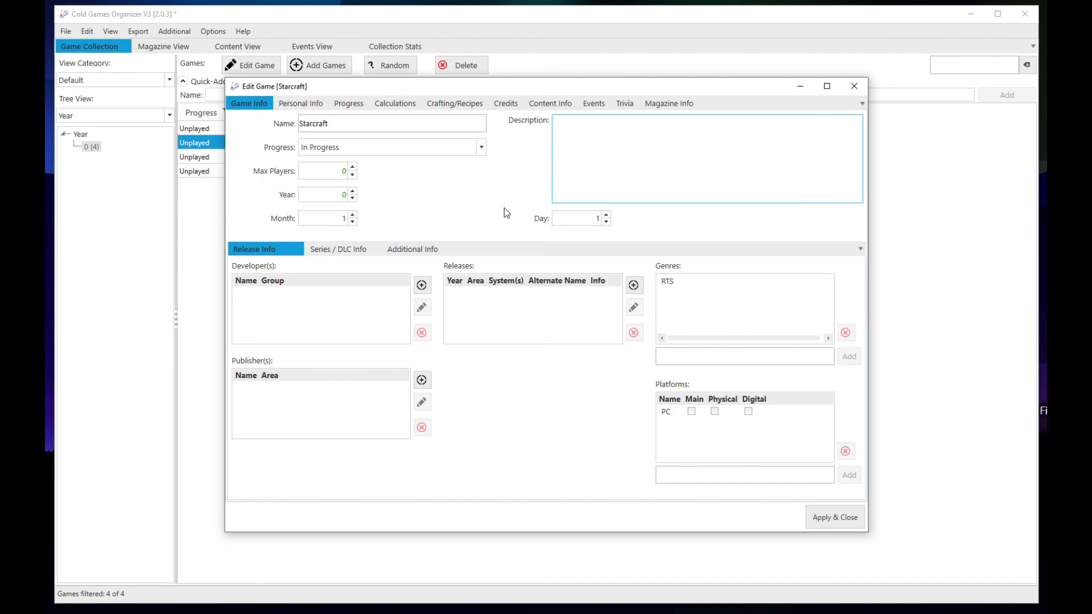
pyautogui.click(314, 196)
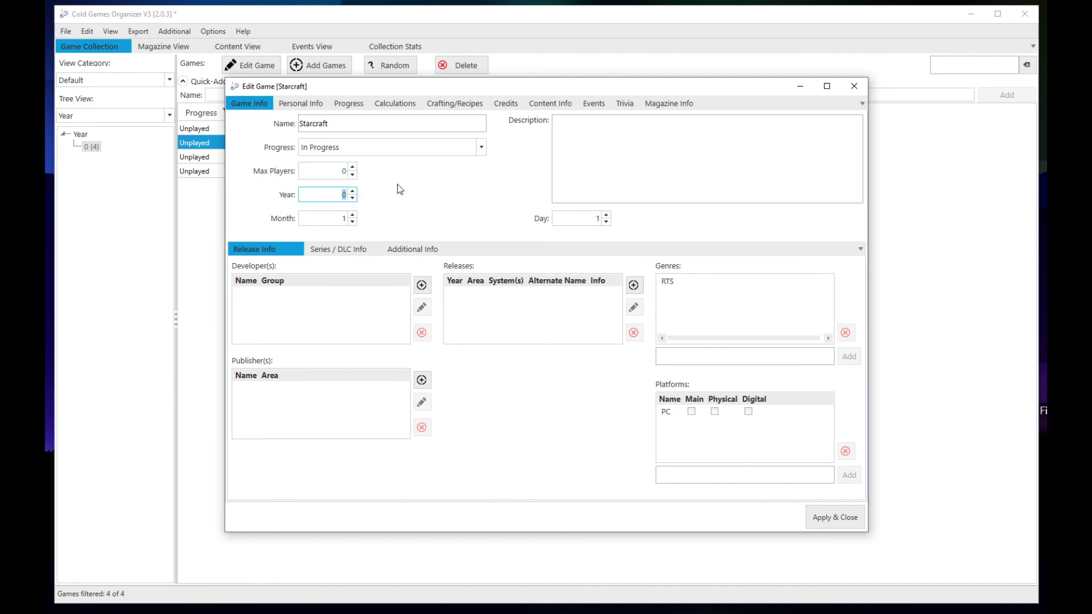
pyautogui.write('2010')
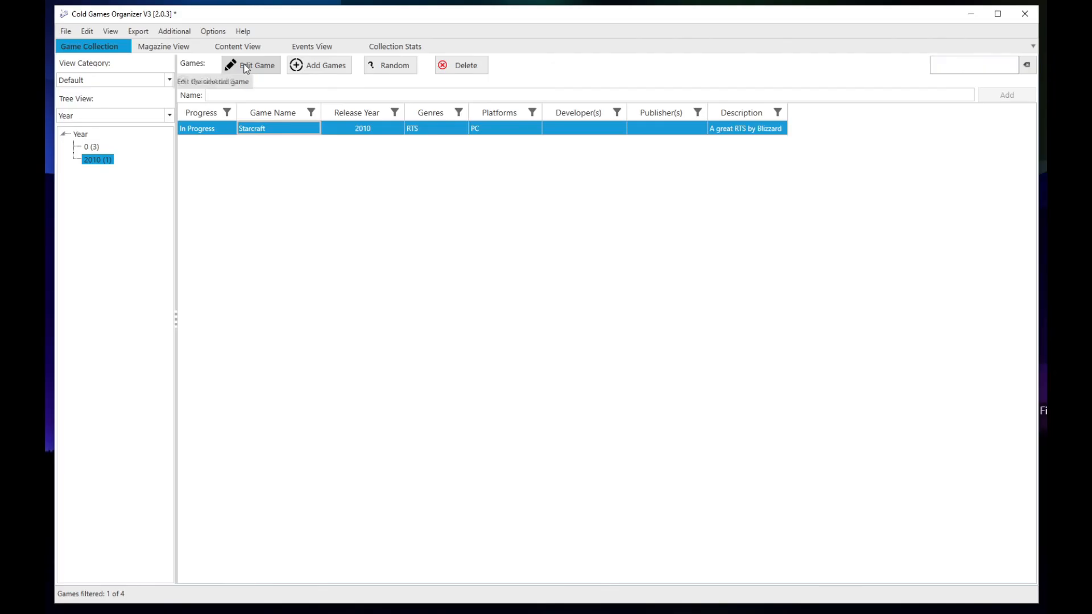
# In Starcraft's personal info, give a five-star rating, set Owned to Yes, mark it as a favorite game and apply the changes.
pyautogui.click(249, 66)
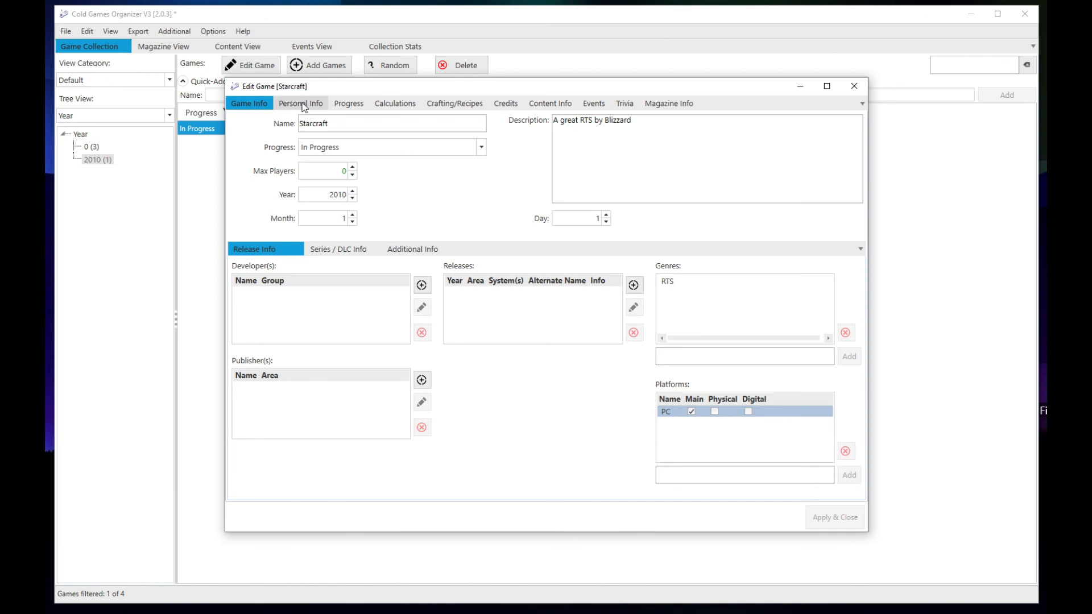
pyautogui.click(303, 106)
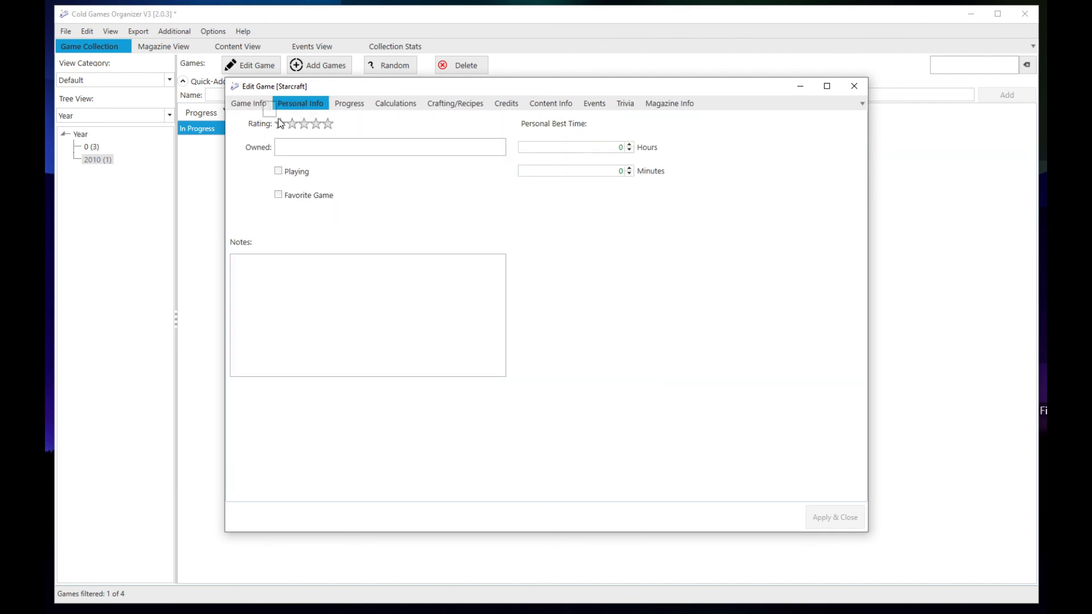
pyautogui.click(326, 125)
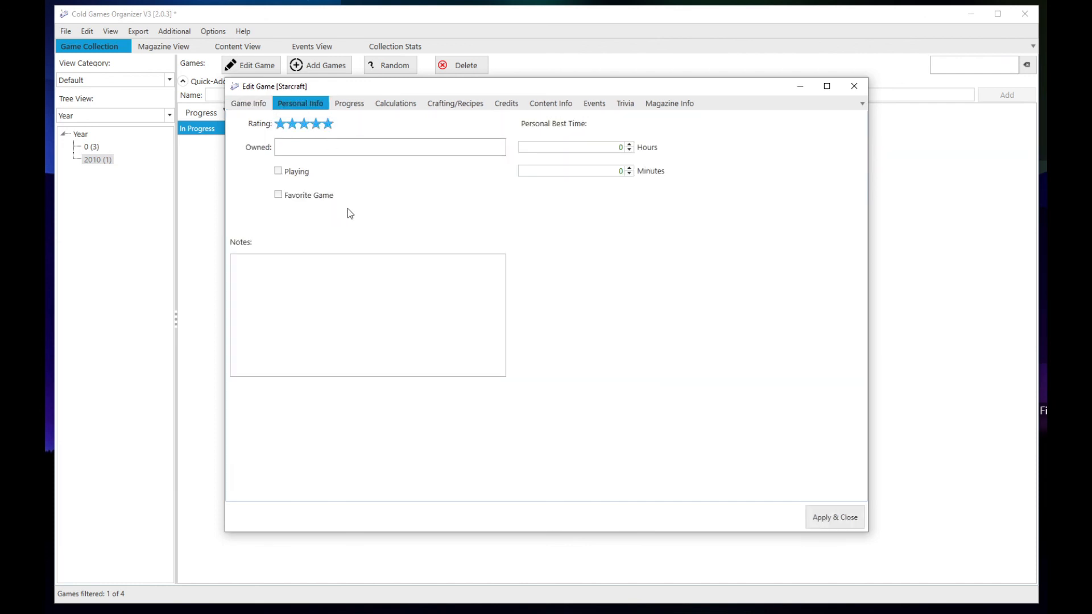
pyautogui.click(322, 149)
pyautogui.write('Yes')
pyautogui.click(287, 199)
pyautogui.click(835, 517)
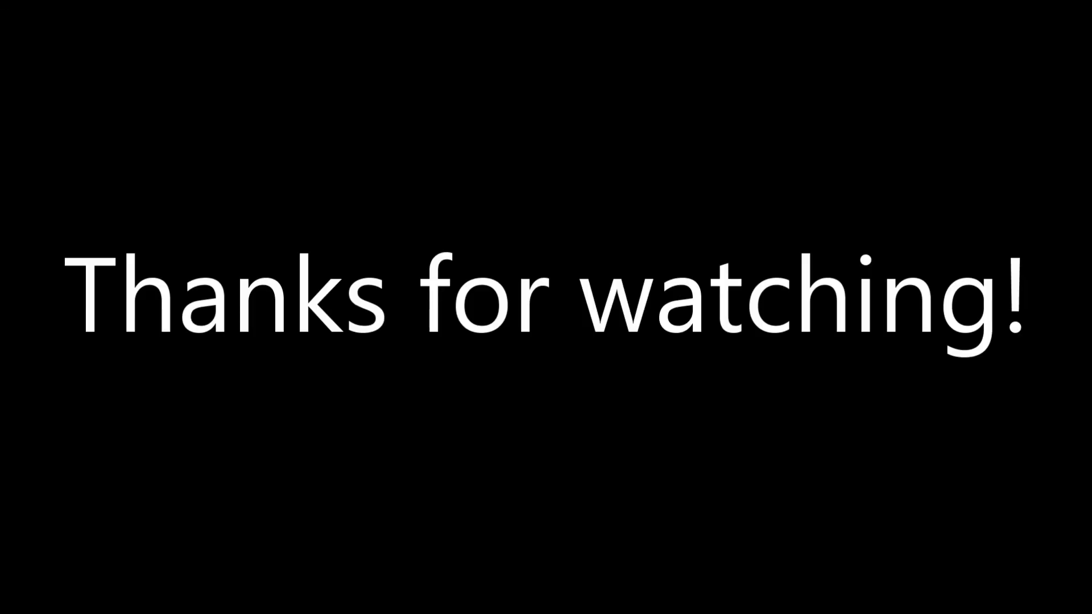